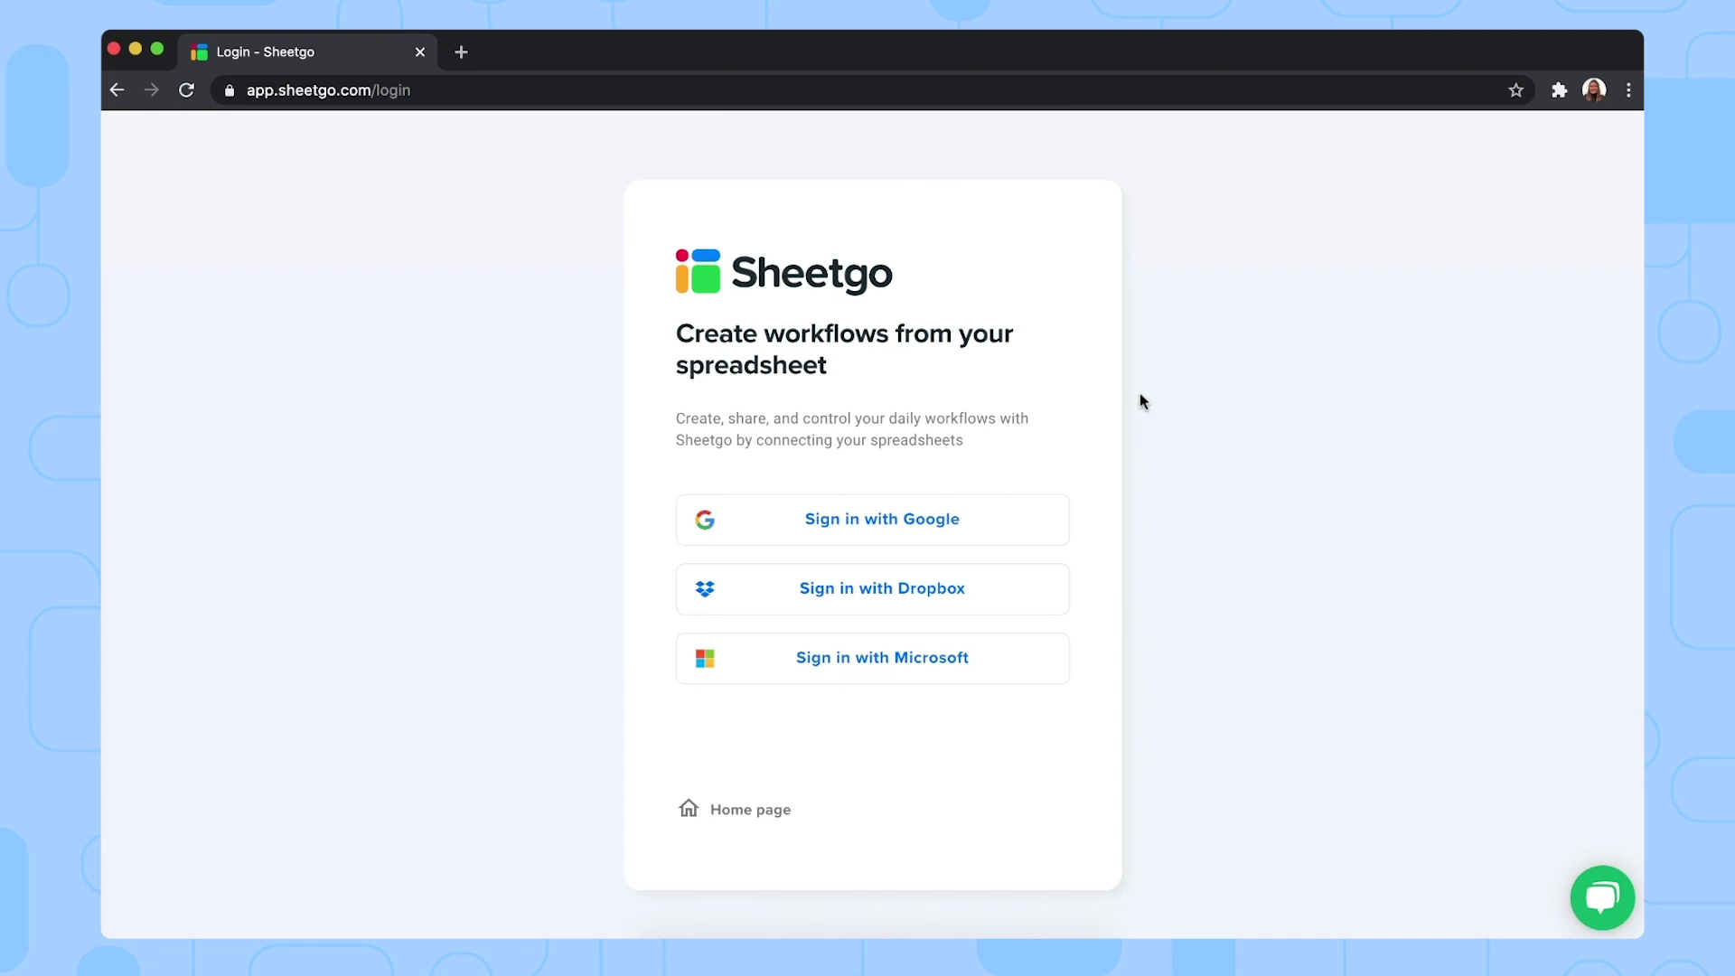
Sign in to Sheetgo with your Google account
{"action": "left_click", "coordinate": [914, 529]}
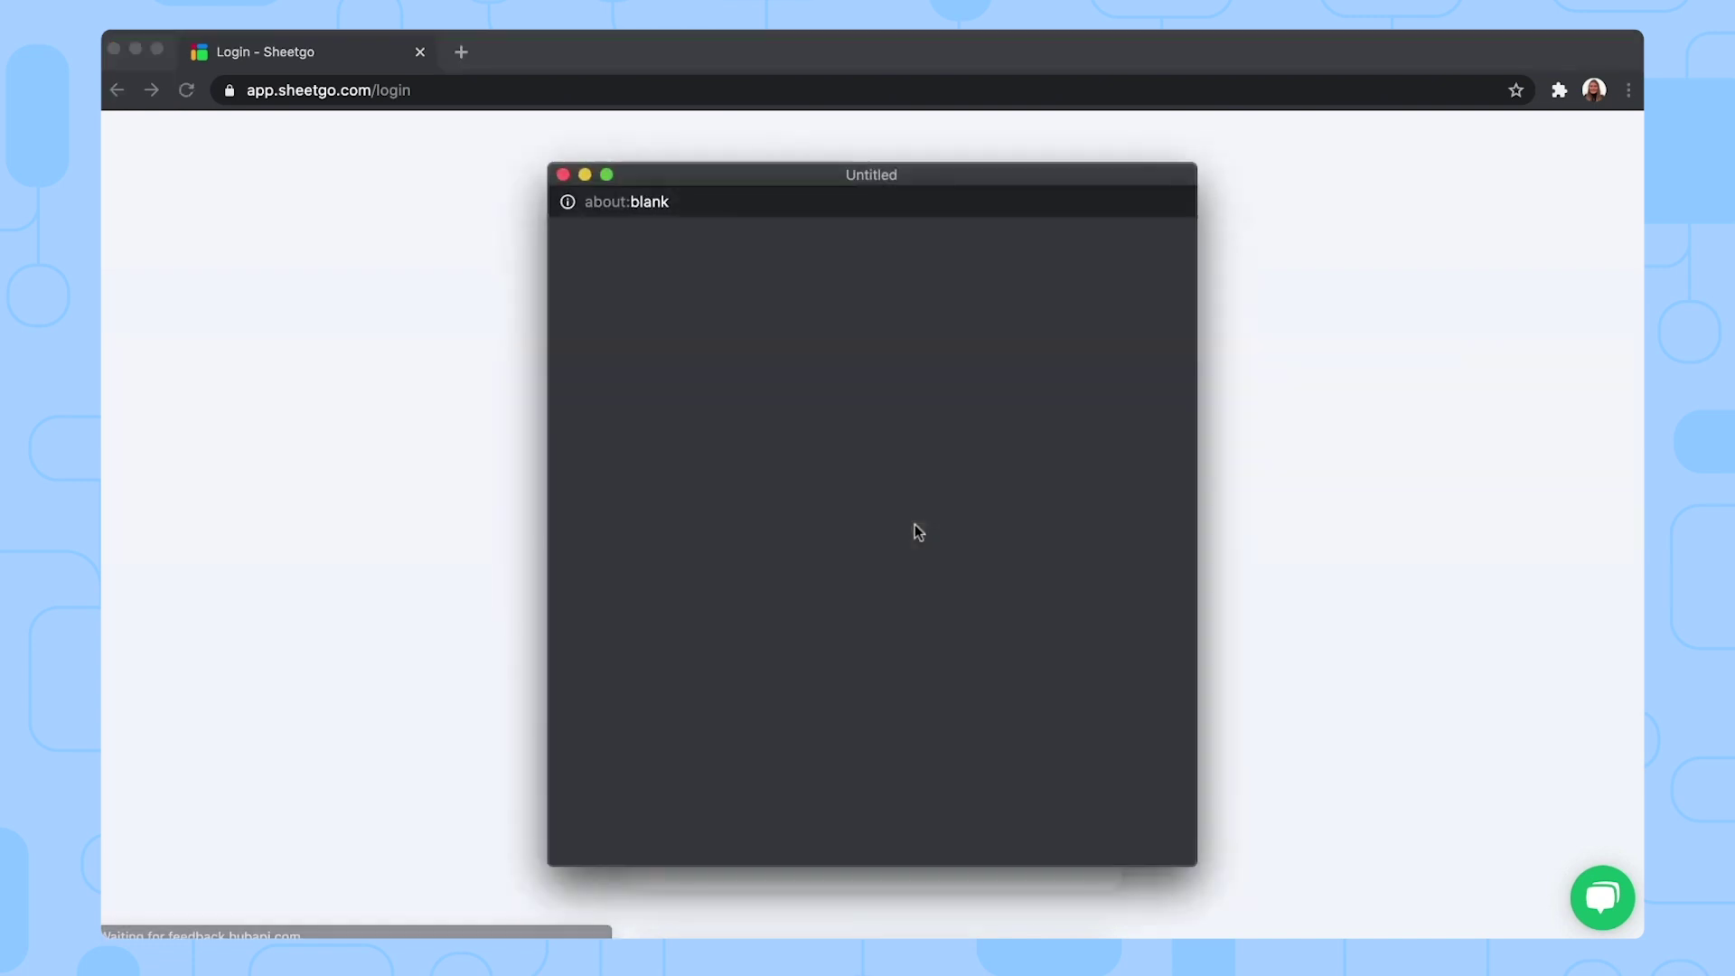
{"action": "left_click", "coordinate": [893, 464]}
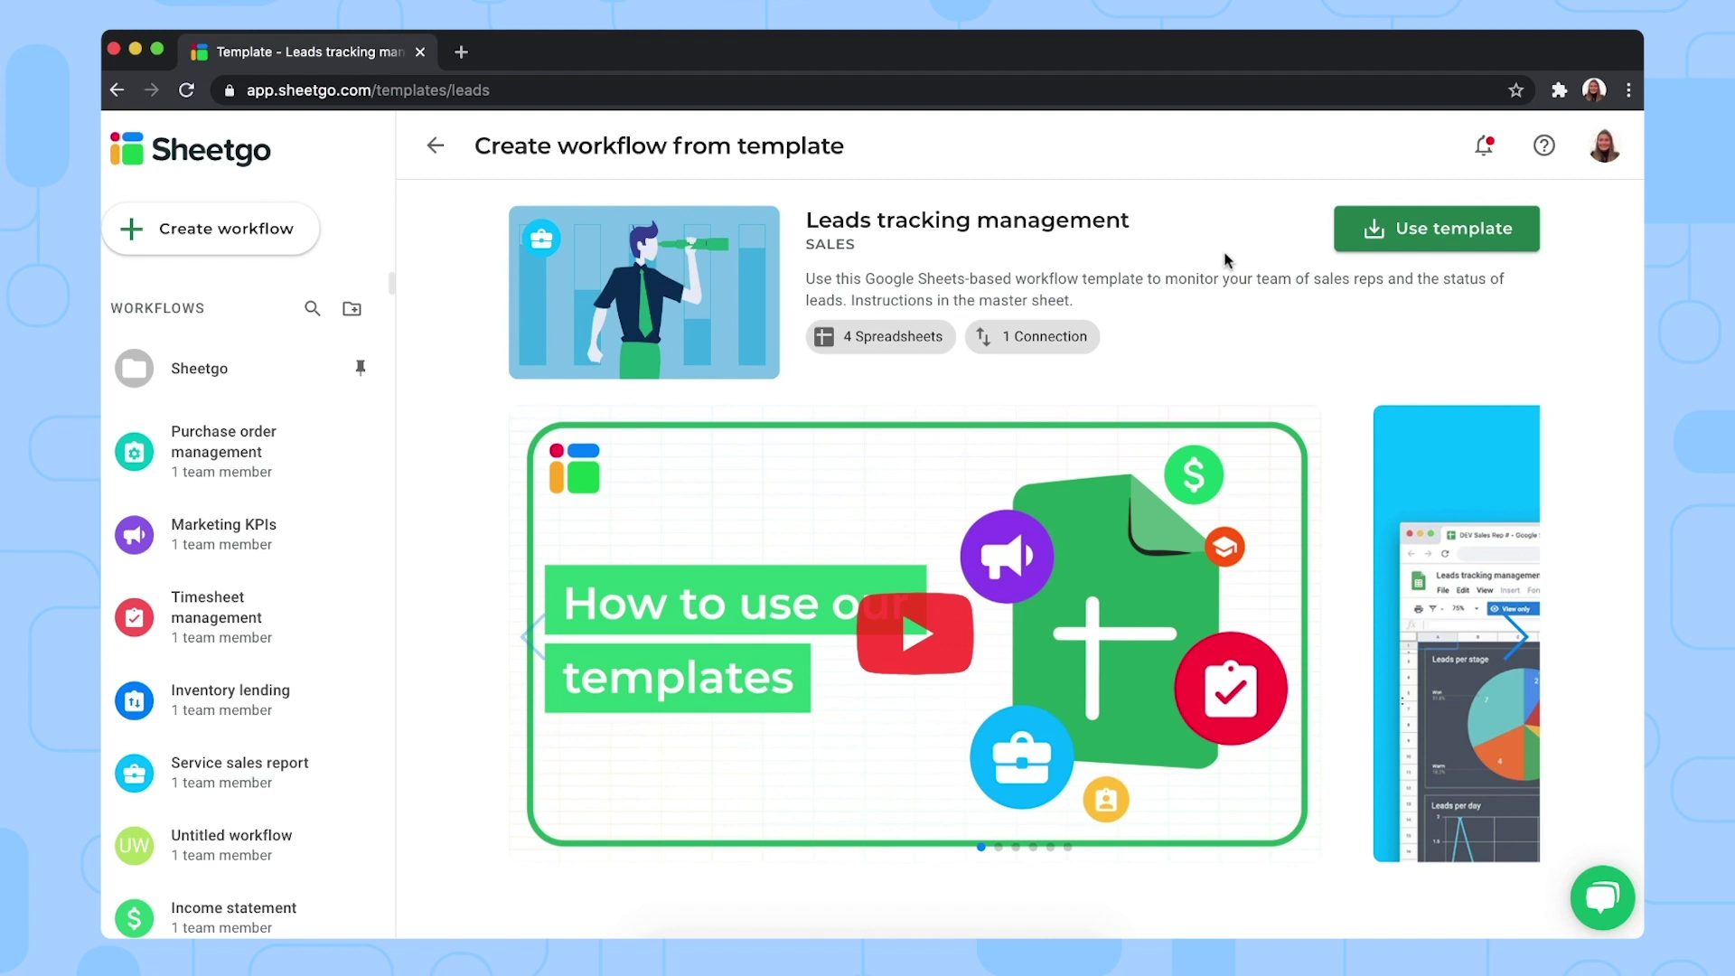
Create a workflow from the Leads tracking management template
{"action": "left_click", "coordinate": [1419, 232]}
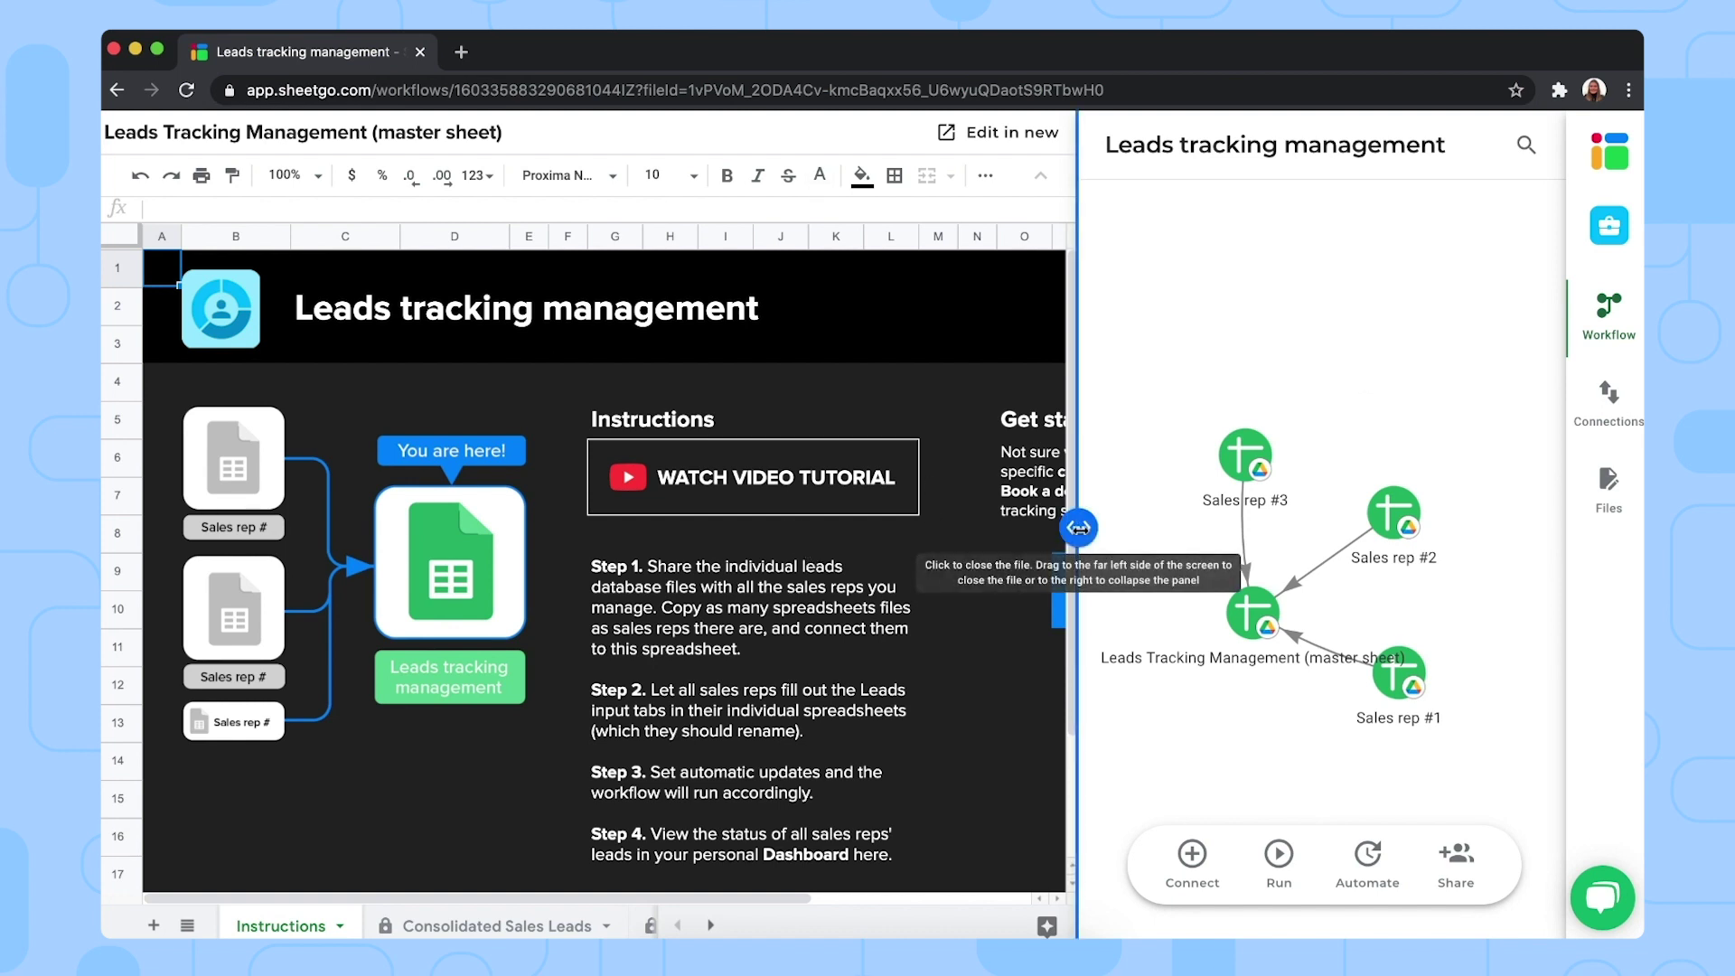
Collapse the workflow panel and view the Consolidated Sales Leads sheet
{"action": "left_click_drag", "start_coordinate": [1079, 527], "coordinate": [1566, 527]}
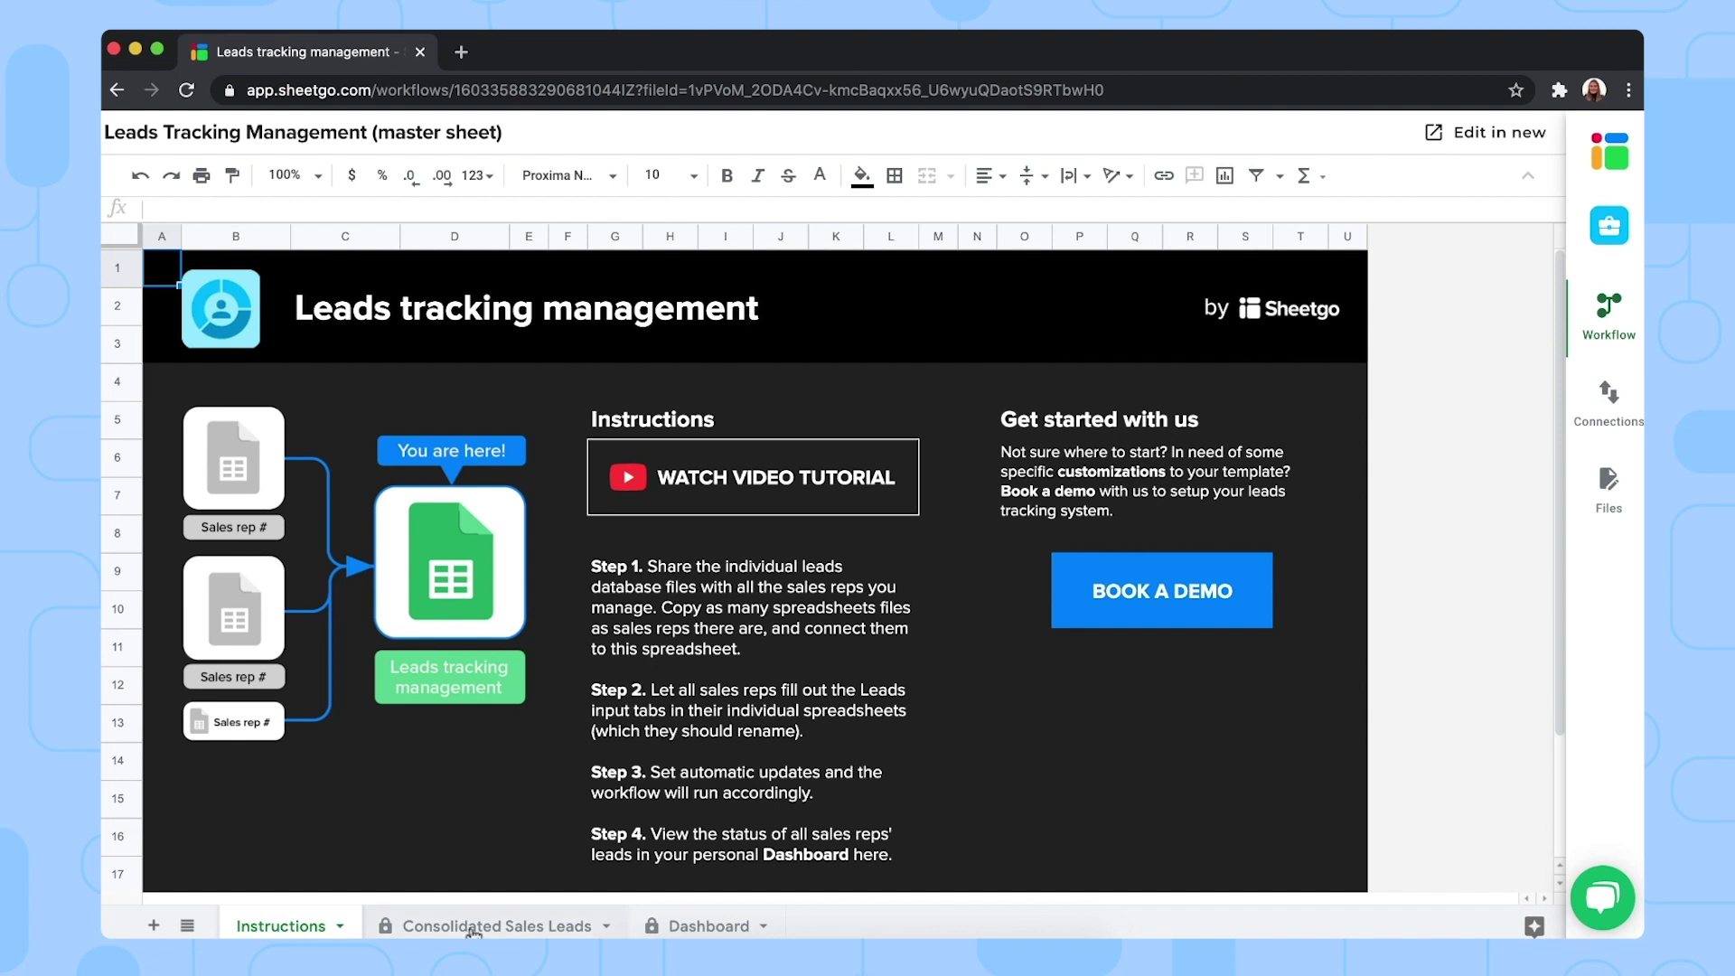
{"action": "left_click", "coordinate": [473, 930]}
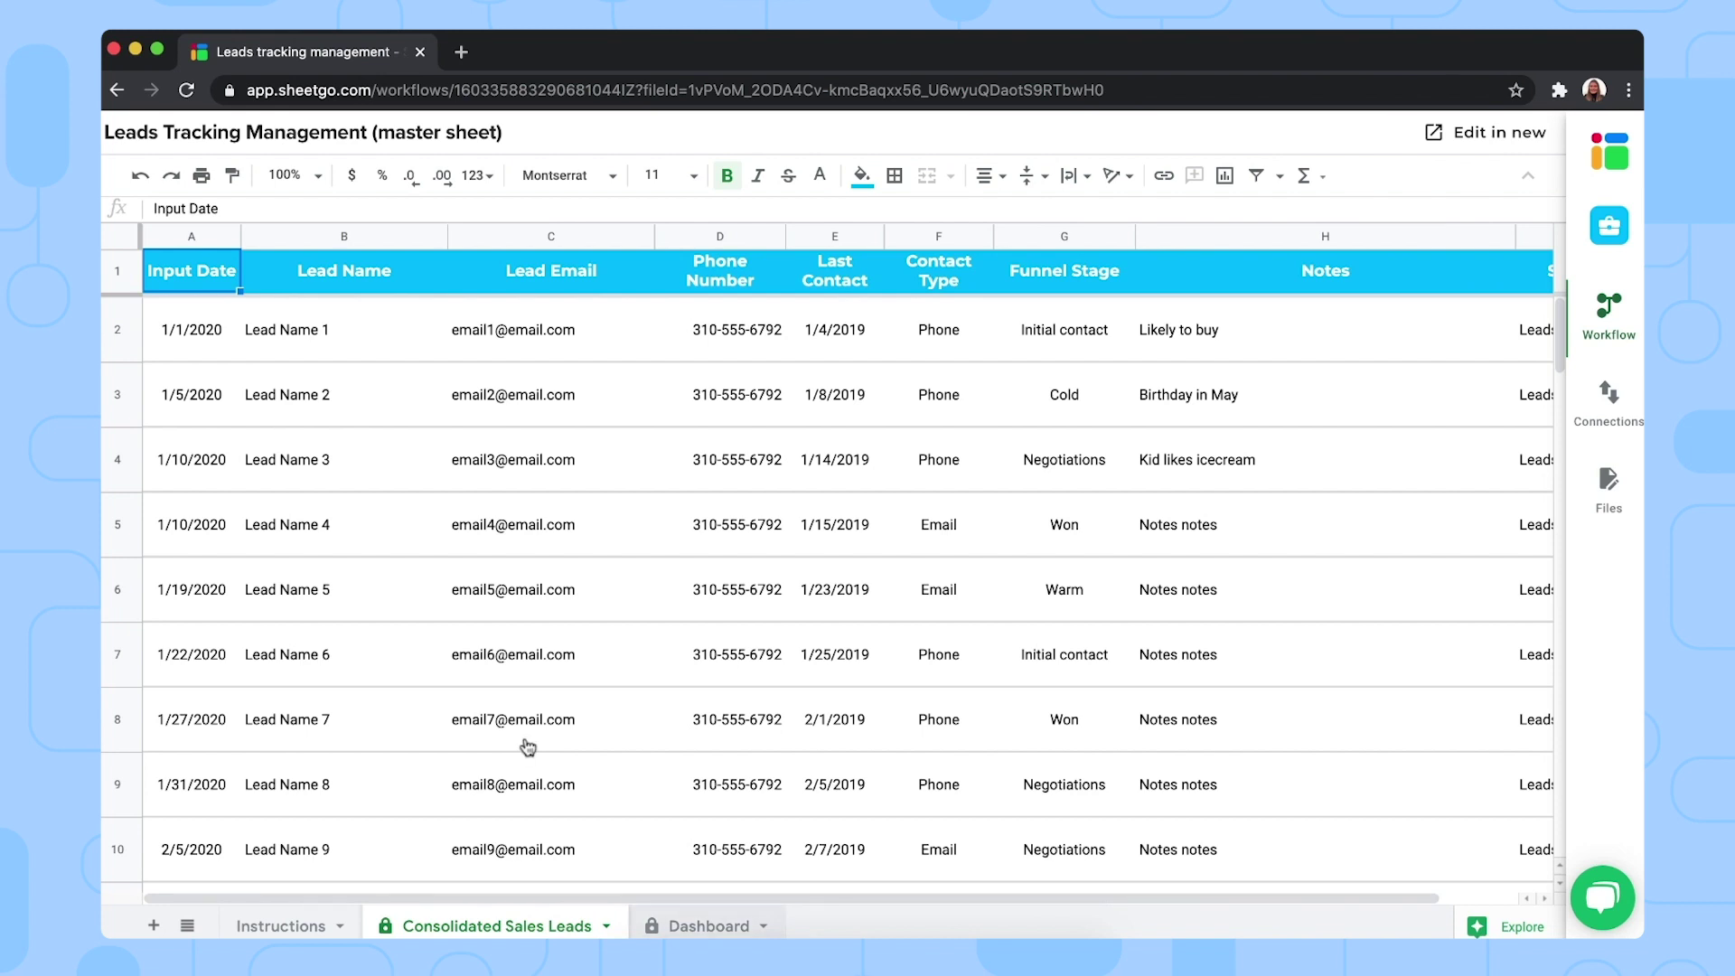
View the master sheet's Dashboard, briefly checking the list of all sheets
{"action": "left_click", "coordinate": [692, 925]}
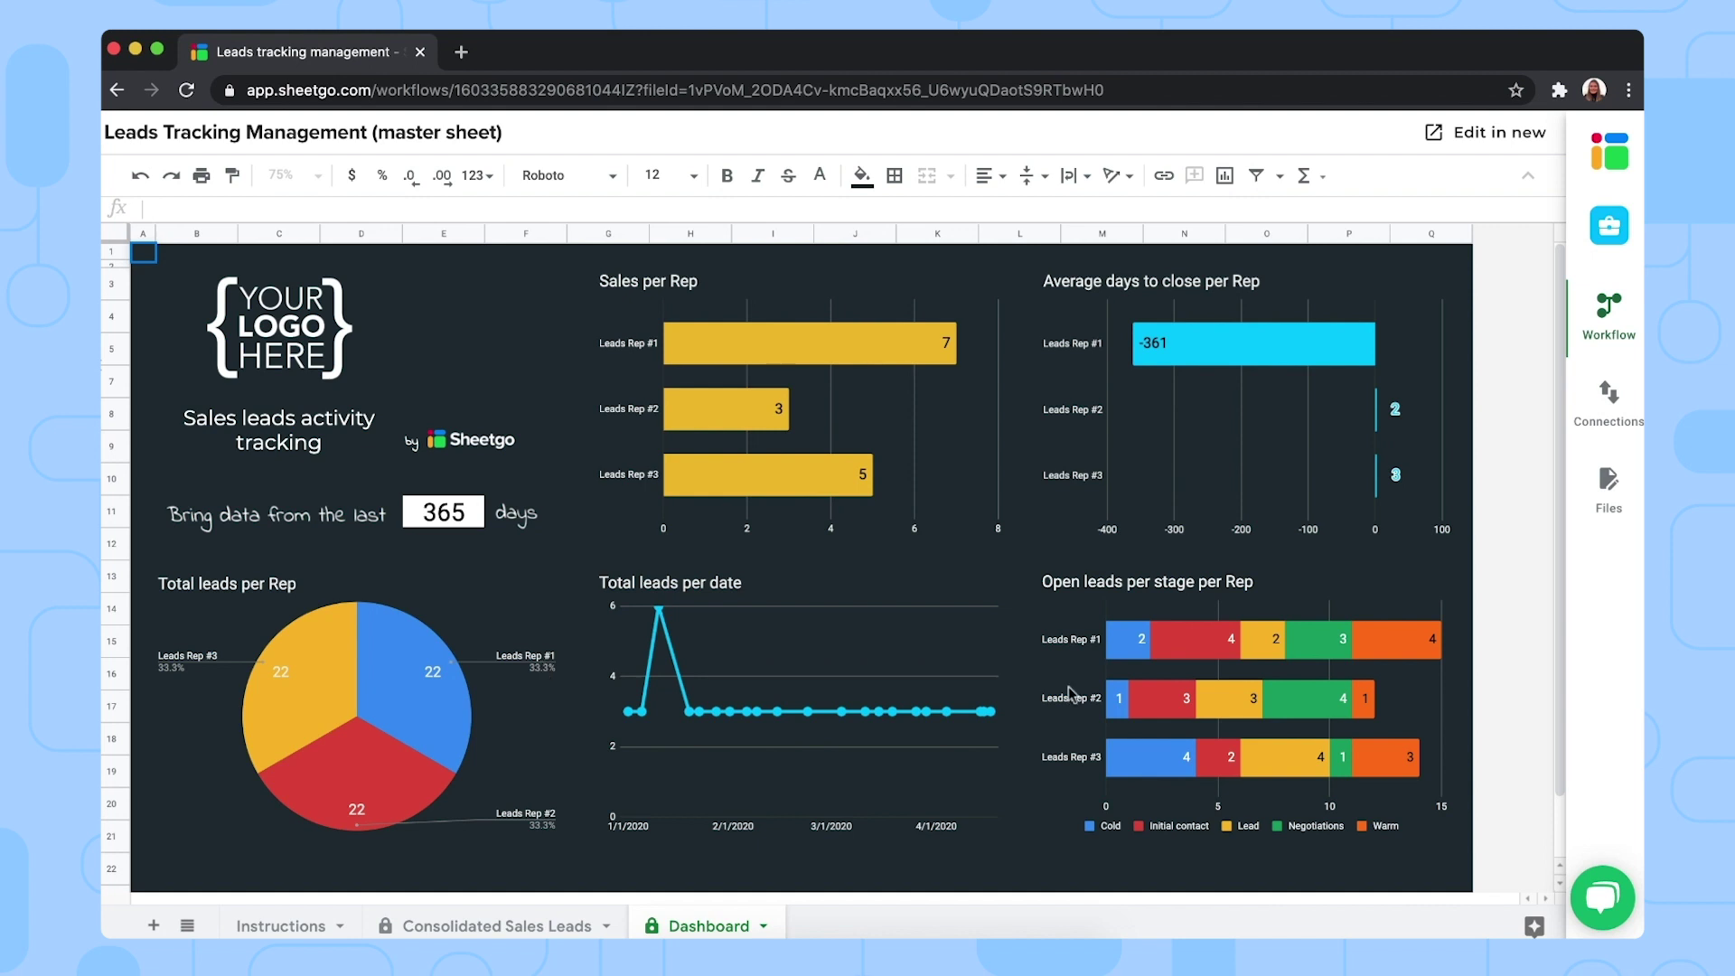
{"action": "left_click", "coordinate": [187, 926]}
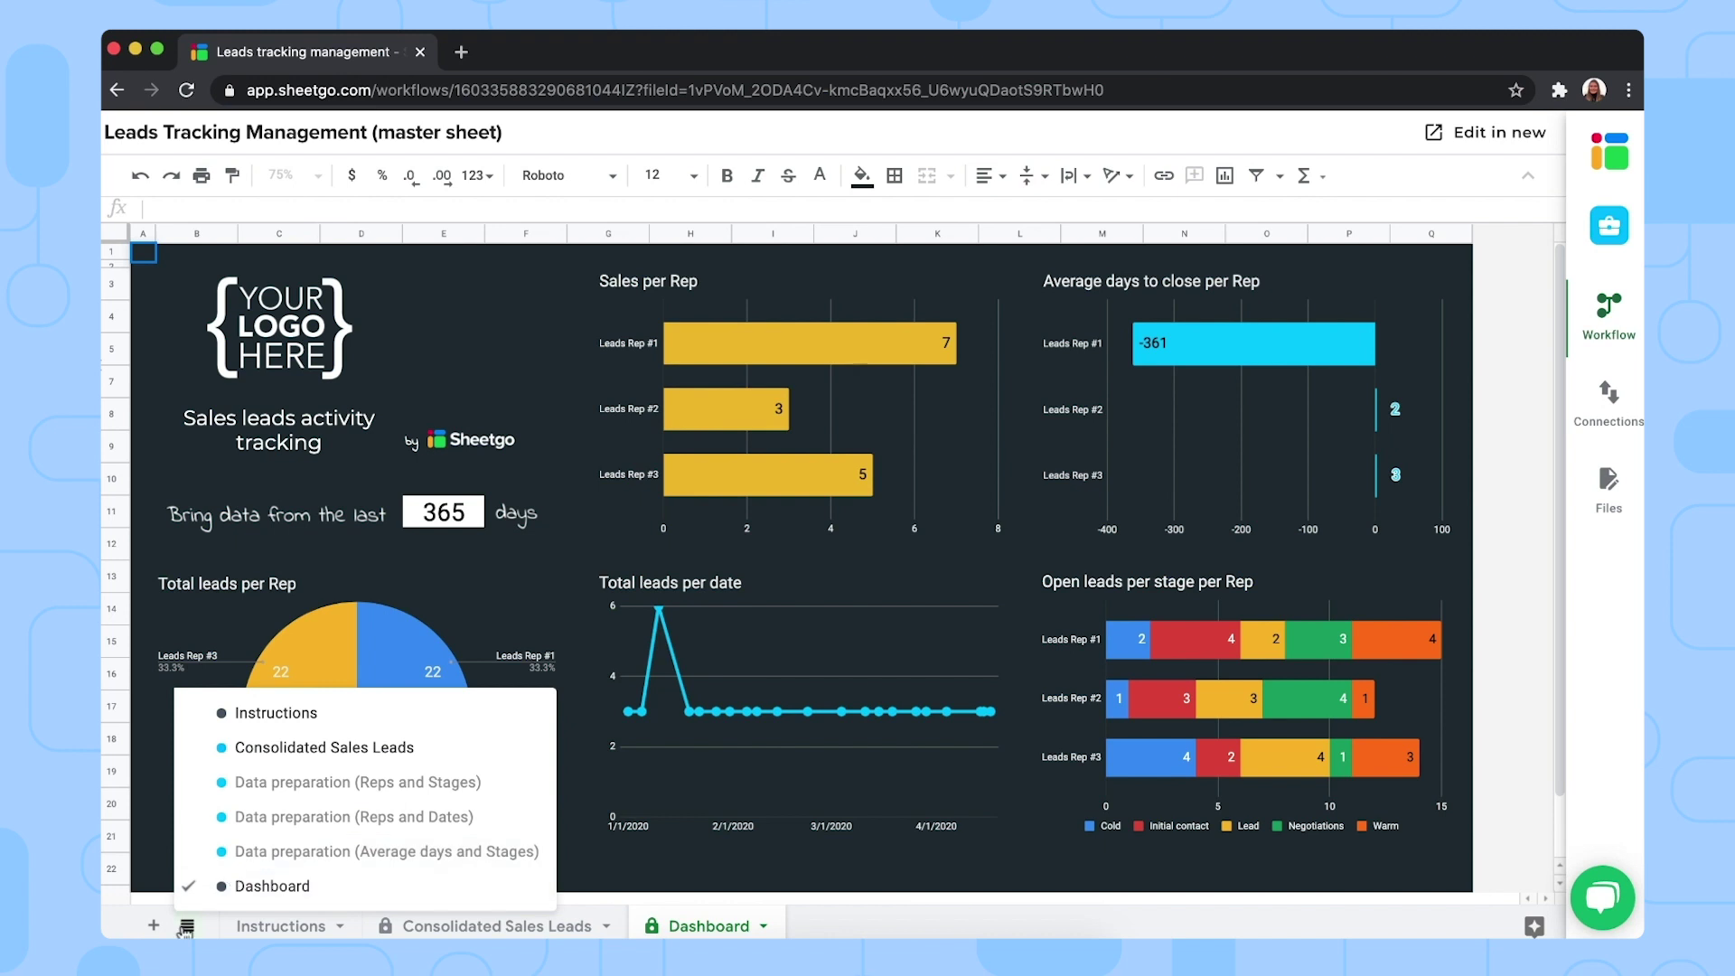
{"action": "left_click", "coordinate": [187, 928]}
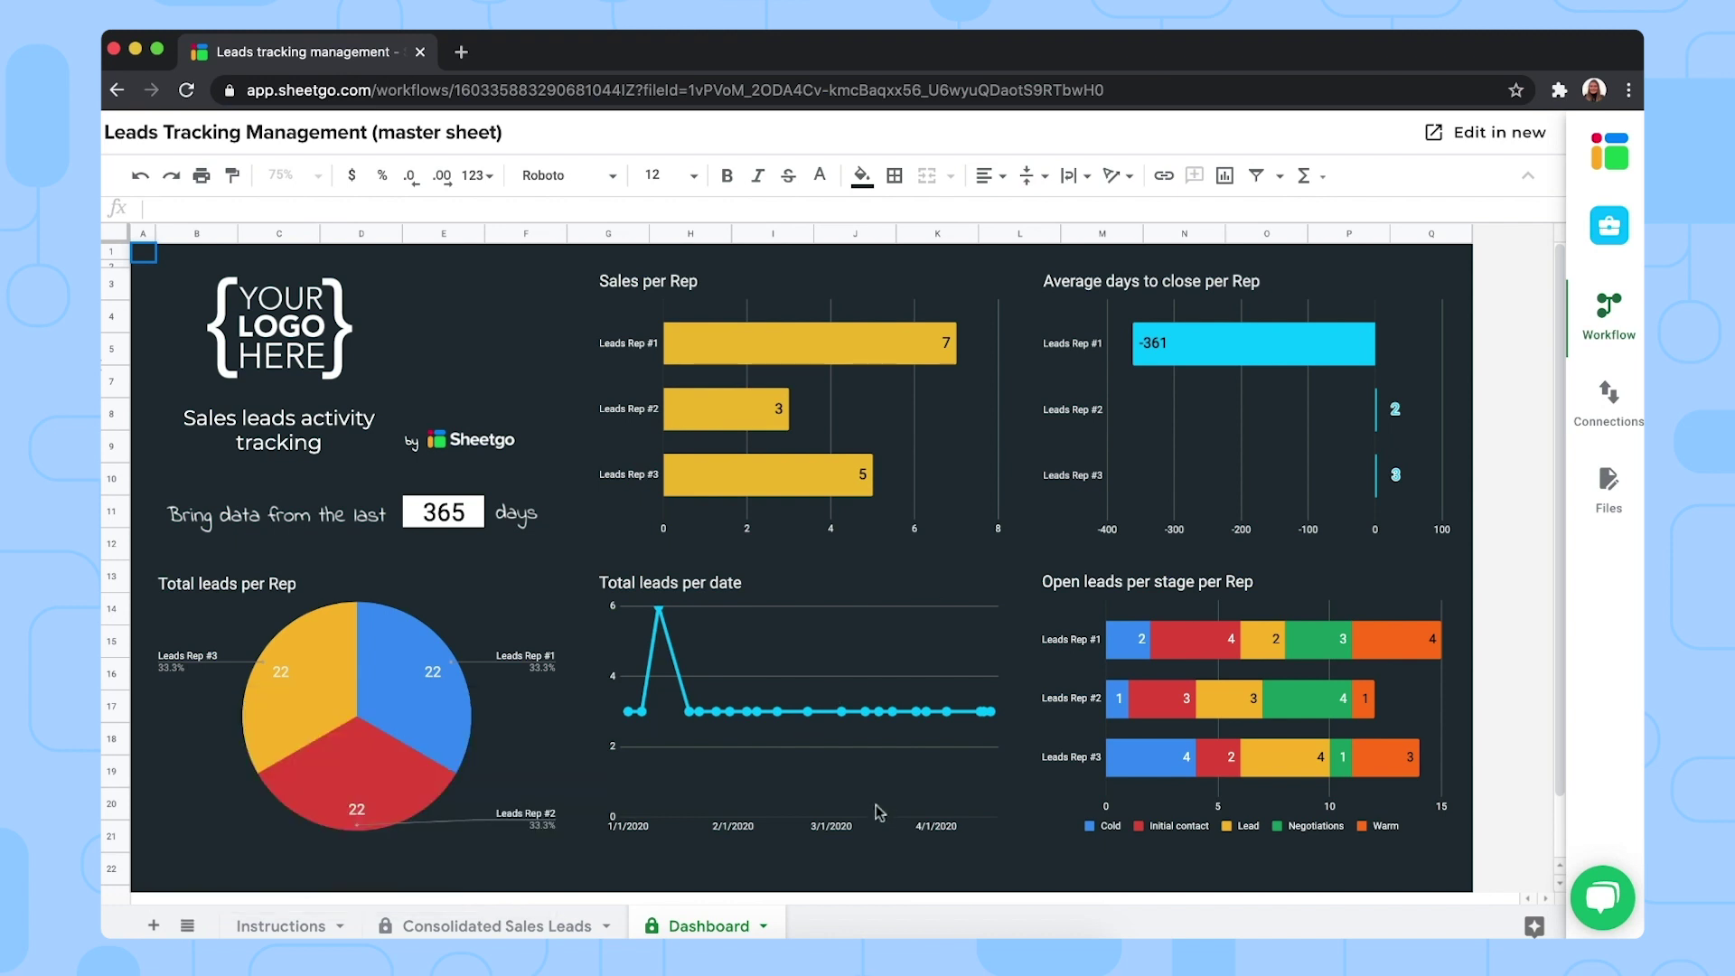
Reopen the workflow diagram and preview the Sales rep #1 spreadsheet
{"action": "left_click", "coordinate": [1610, 316]}
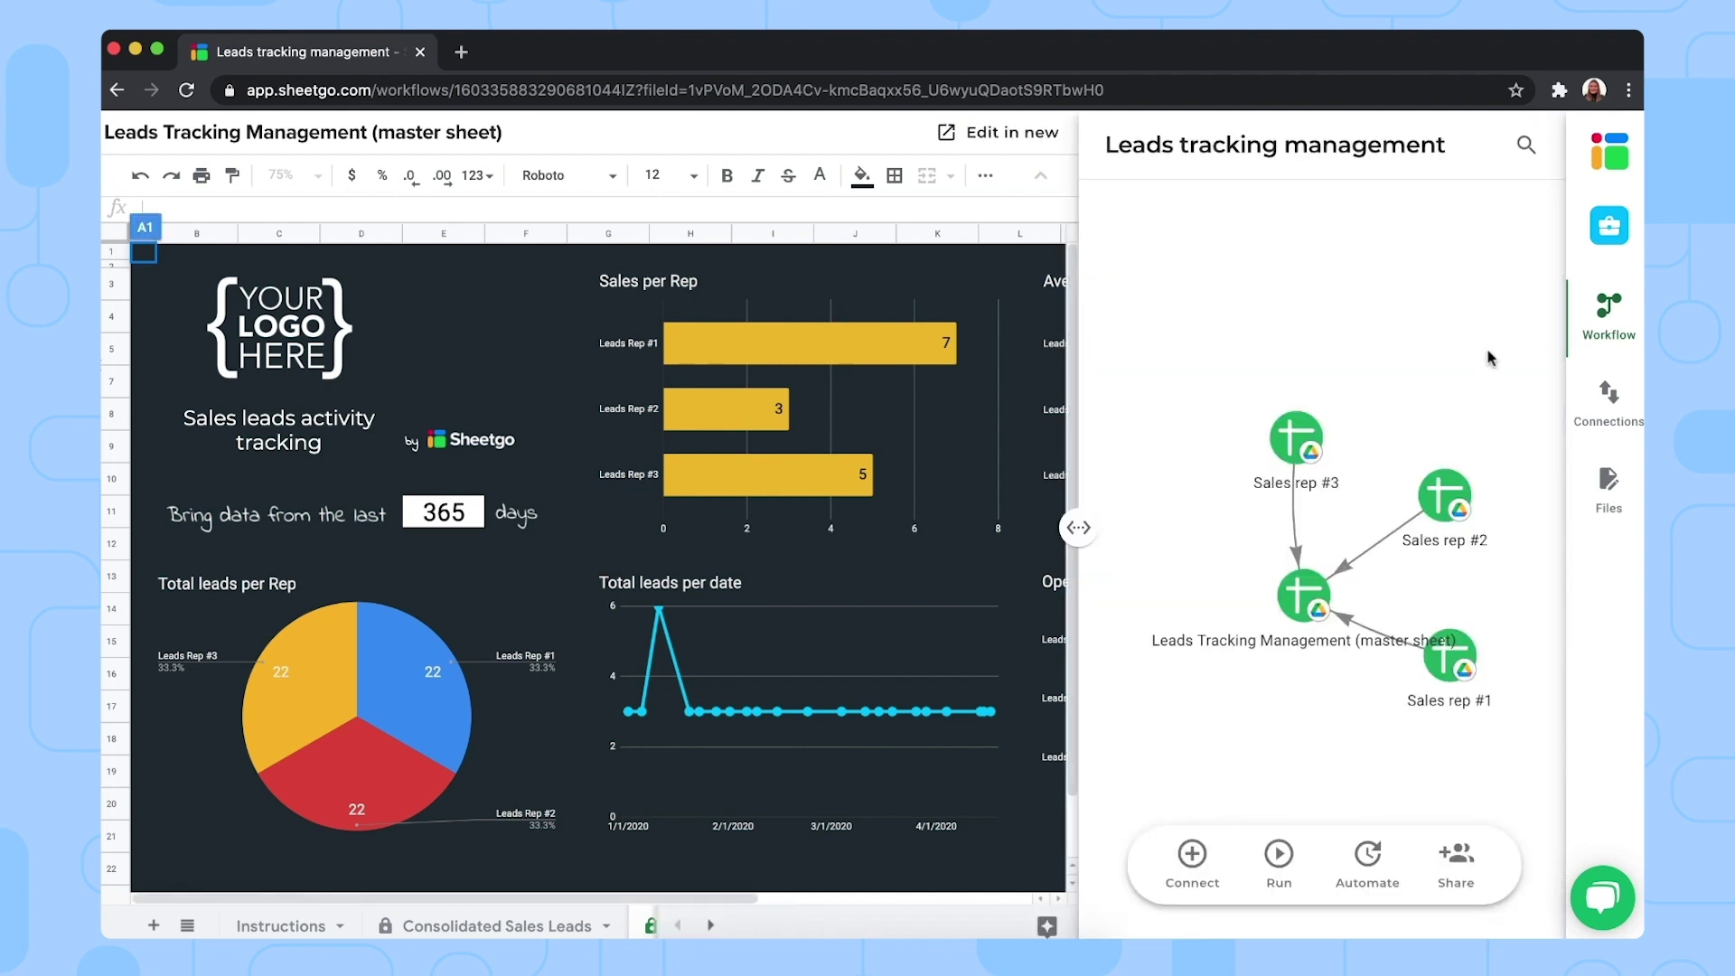
{"action": "left_click", "coordinate": [1445, 666]}
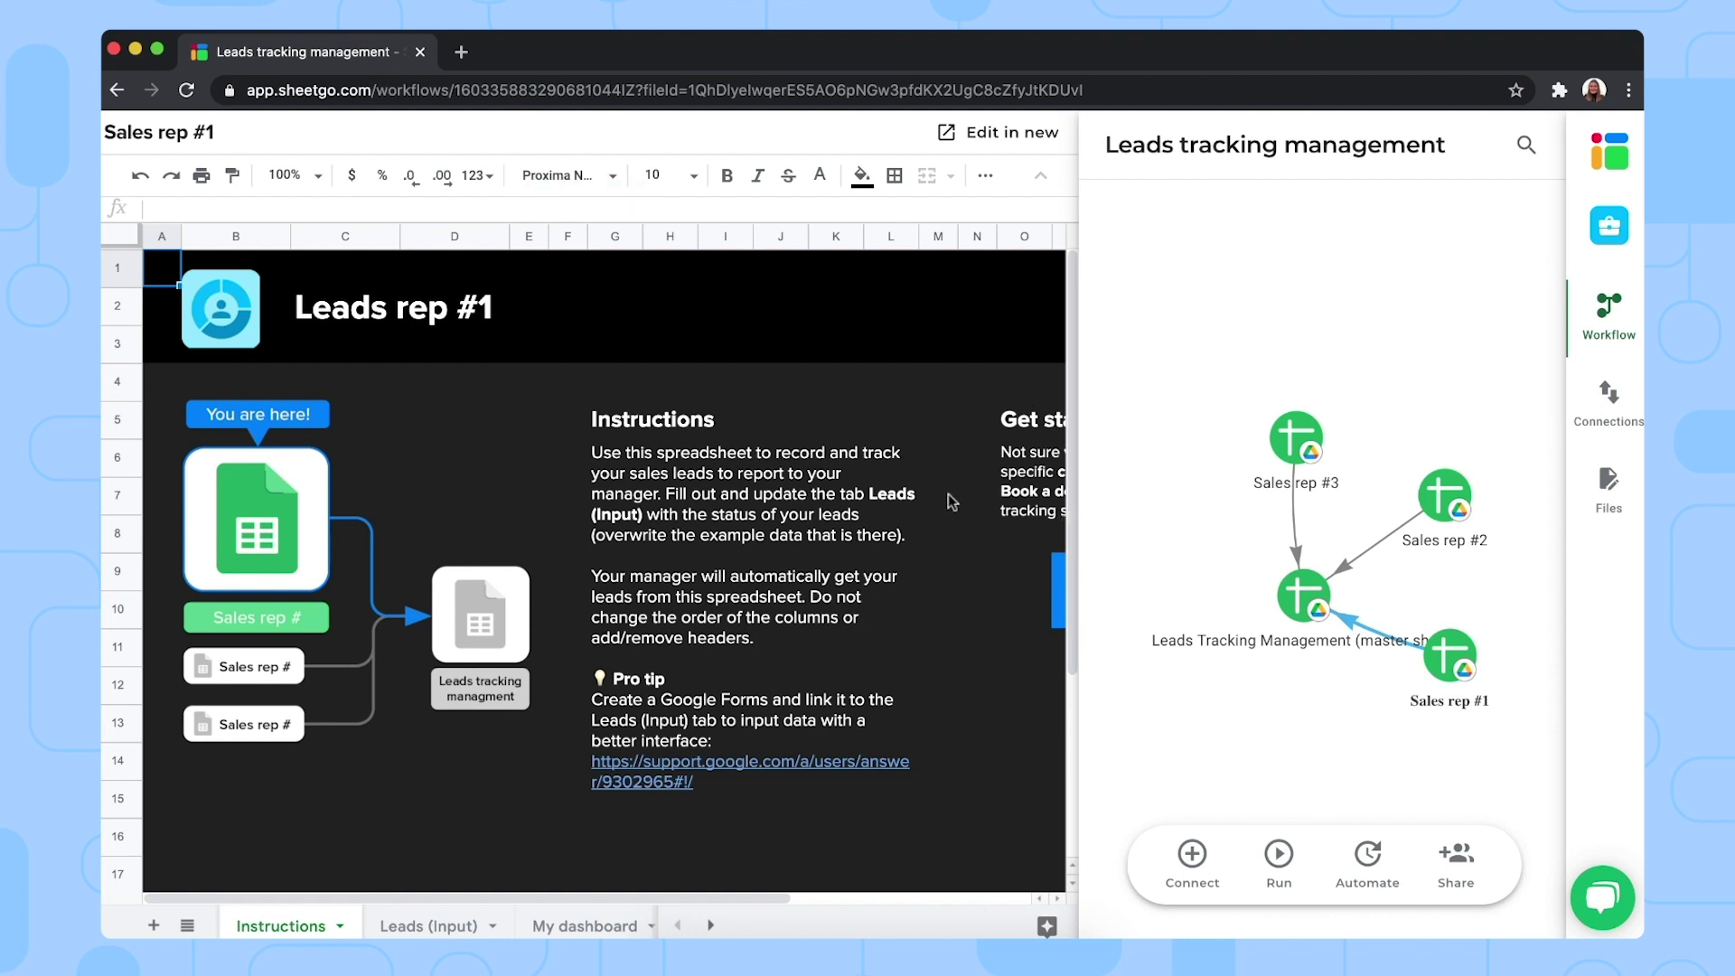
{"action": "left_click", "coordinate": [1007, 136]}
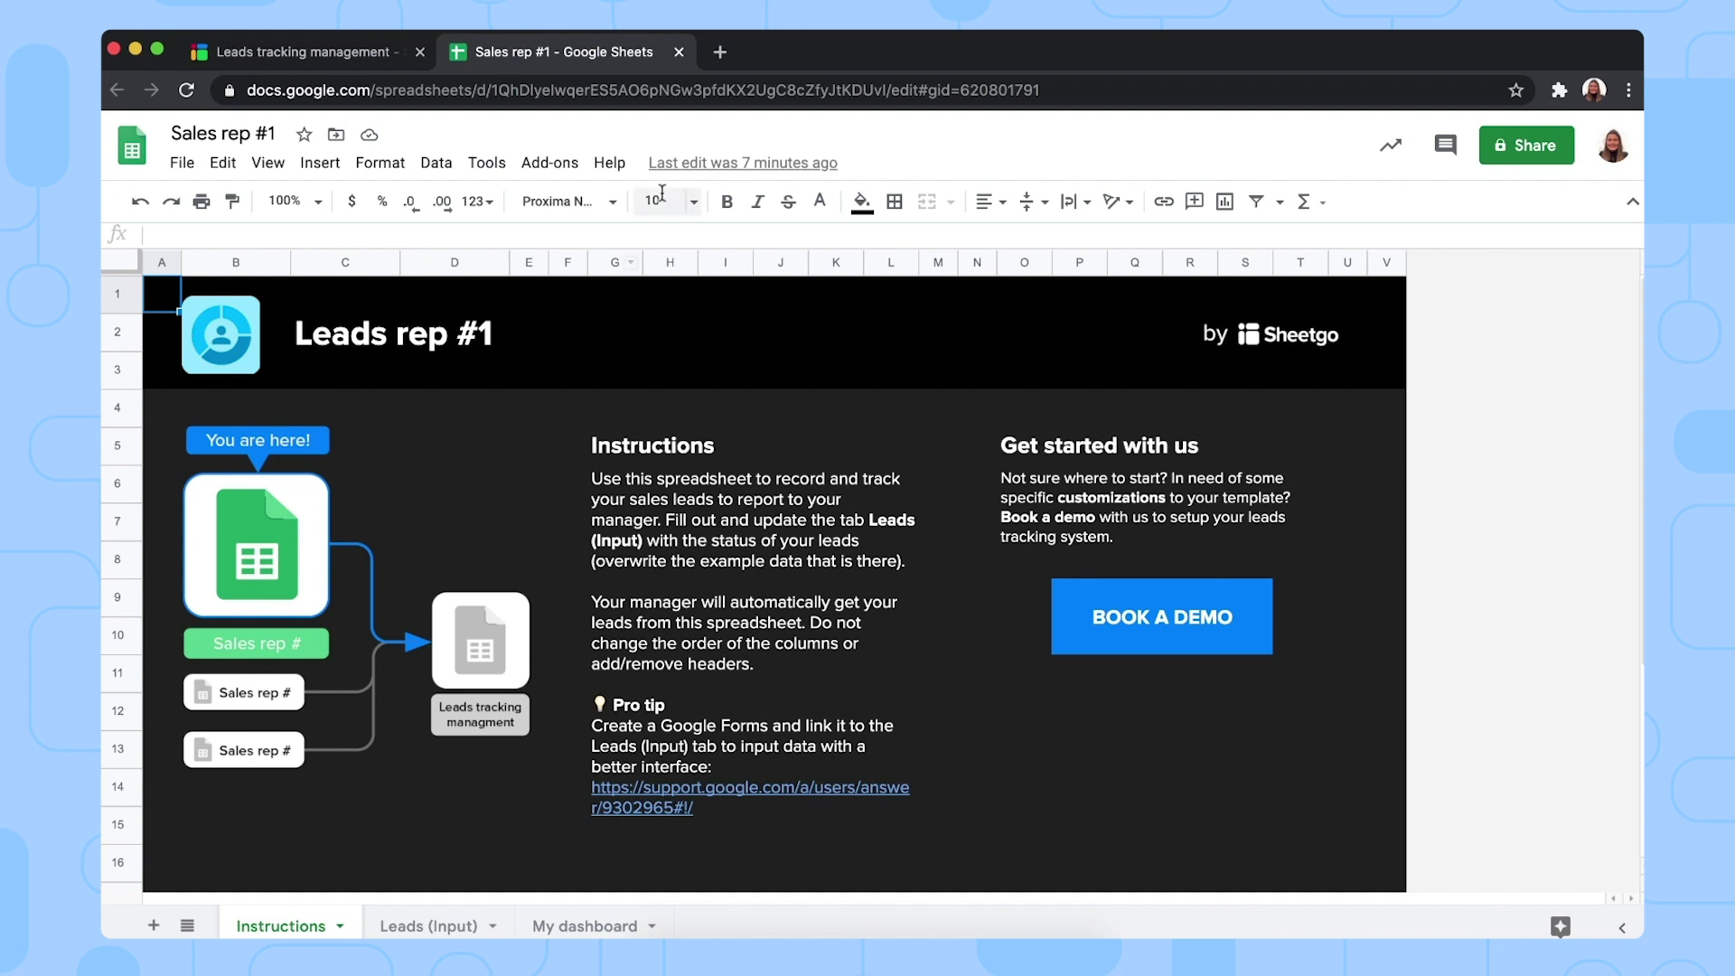
{"action": "left_click", "coordinate": [679, 52]}
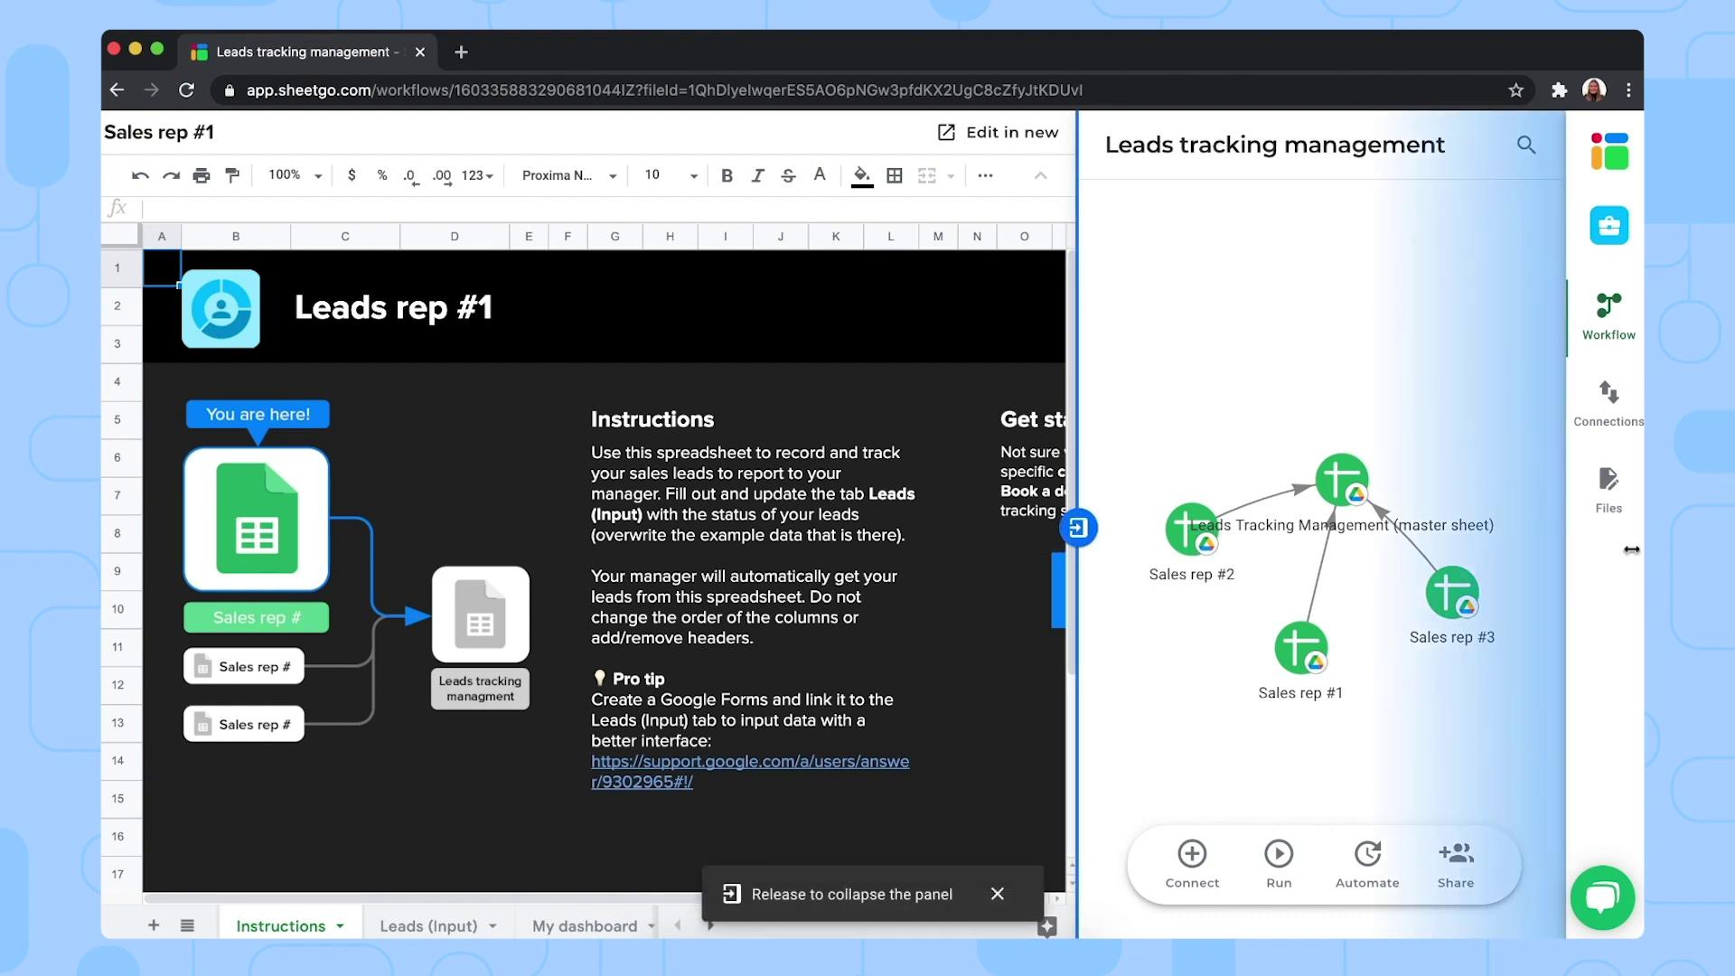
Widen Sales rep #1's sheet, view its Leads (Input) tab, then My dashboard
{"action": "left_click_drag", "start_coordinate": [1081, 526], "coordinate": [1478, 542]}
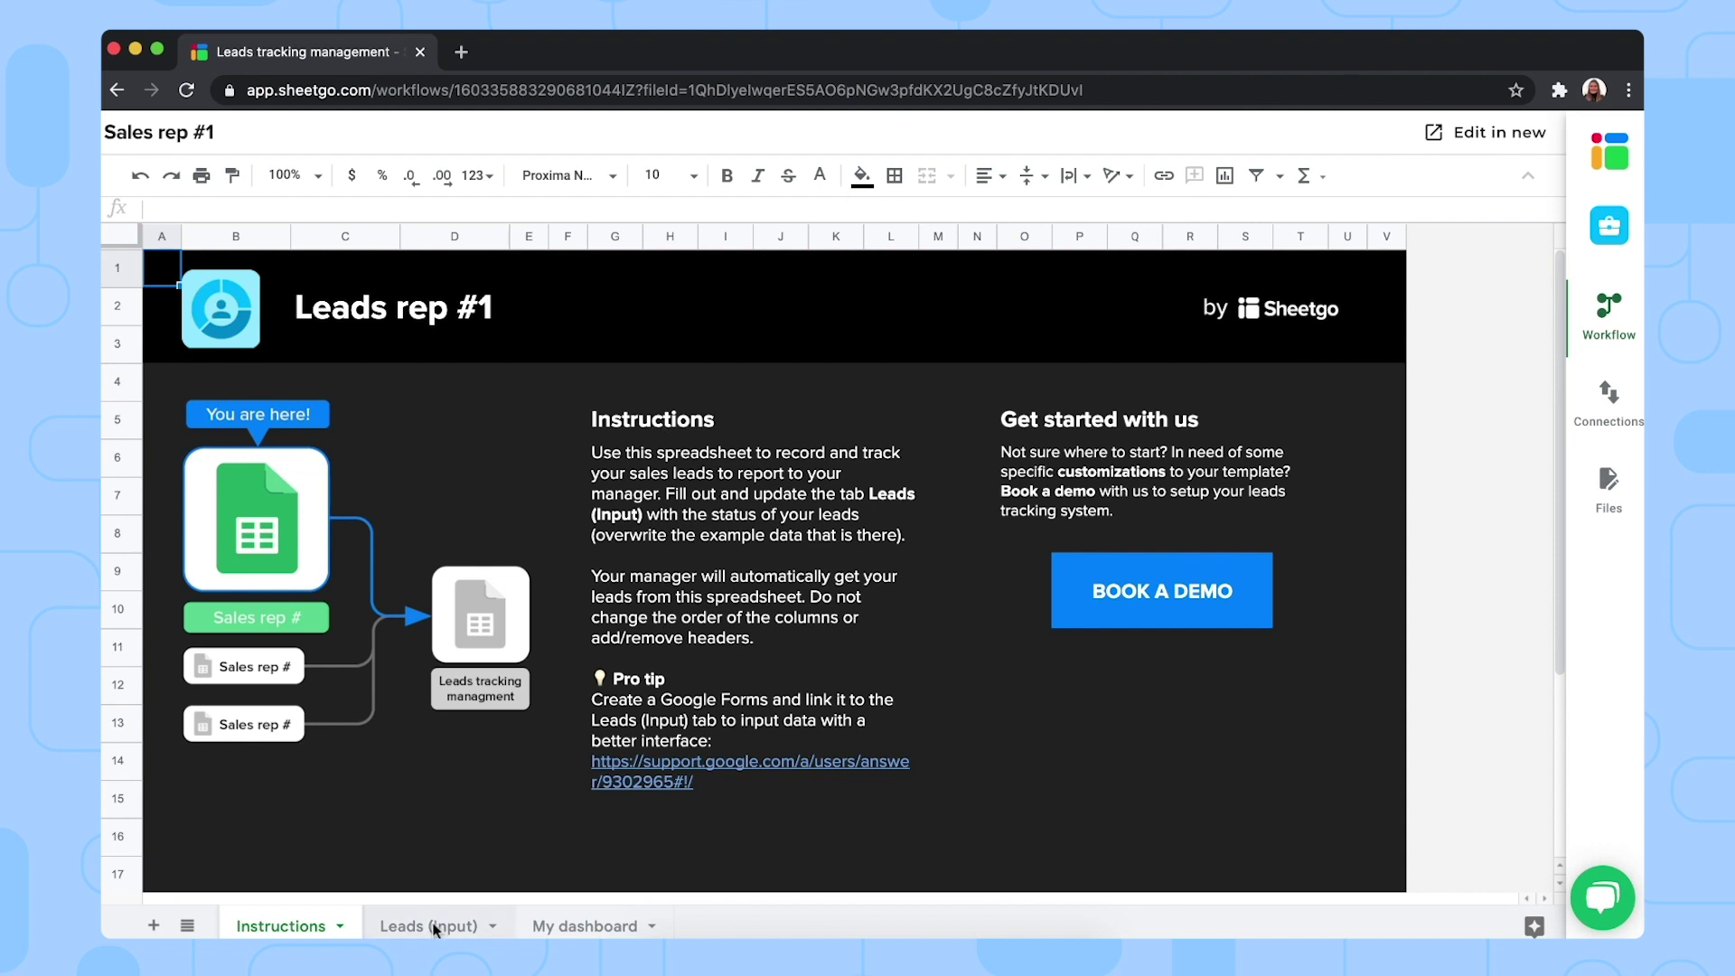
{"action": "left_click", "coordinate": [434, 928]}
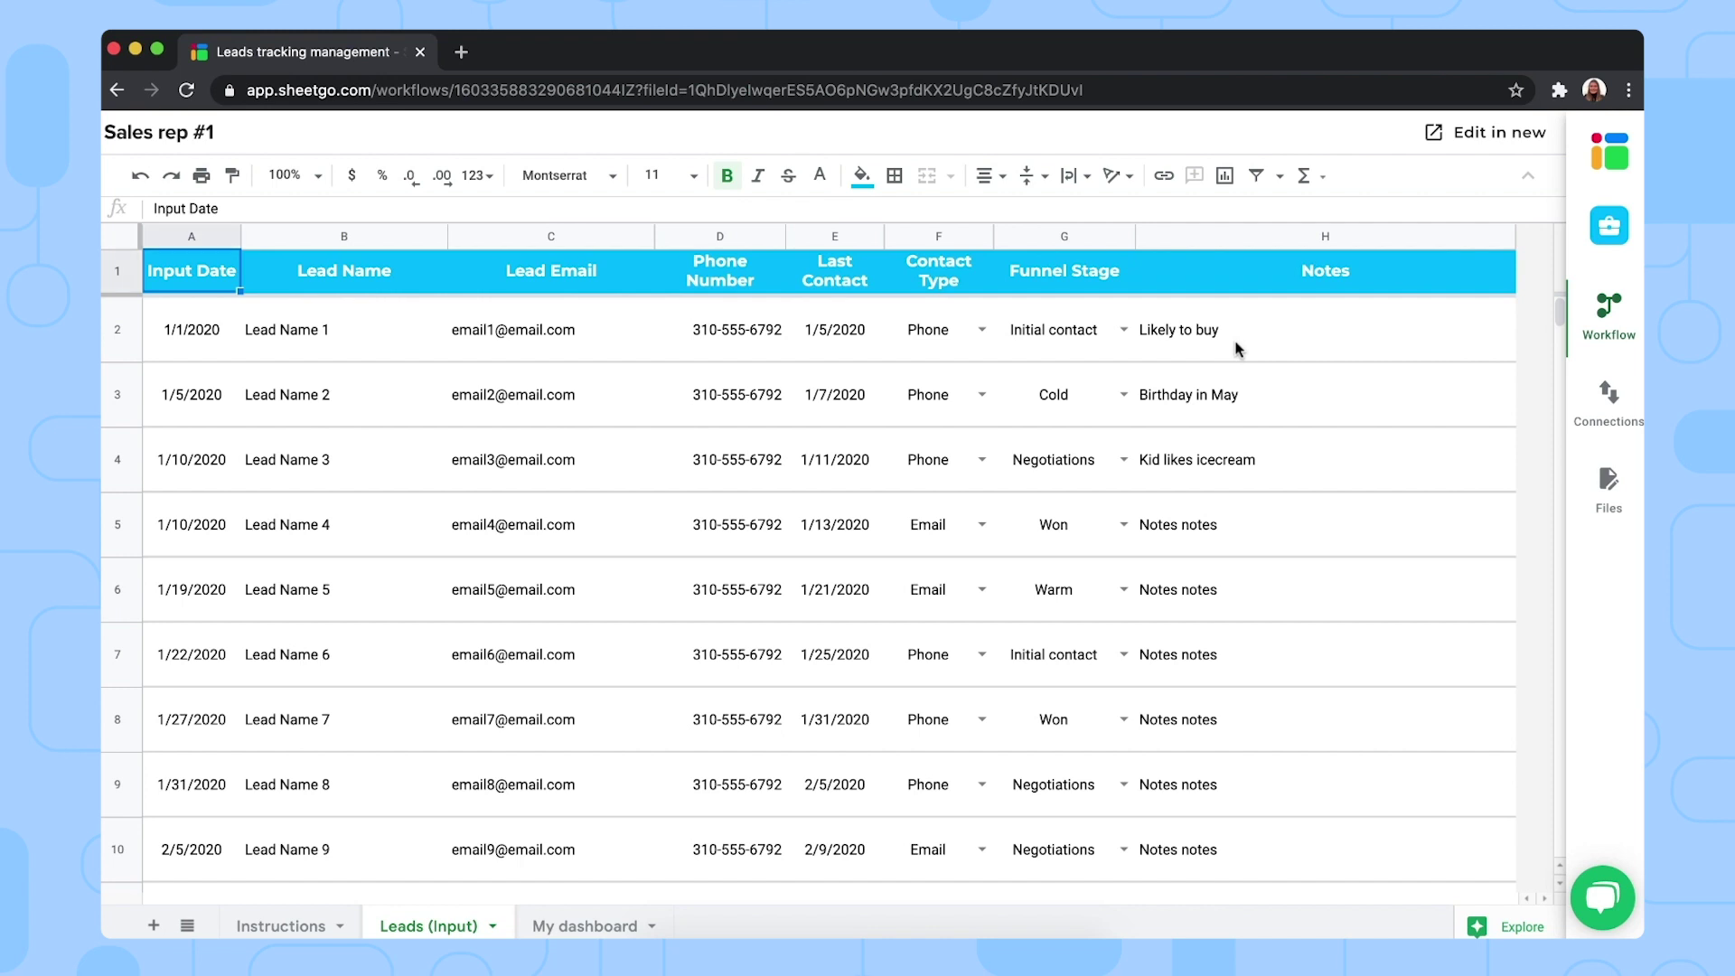
{"action": "left_click", "coordinate": [571, 925]}
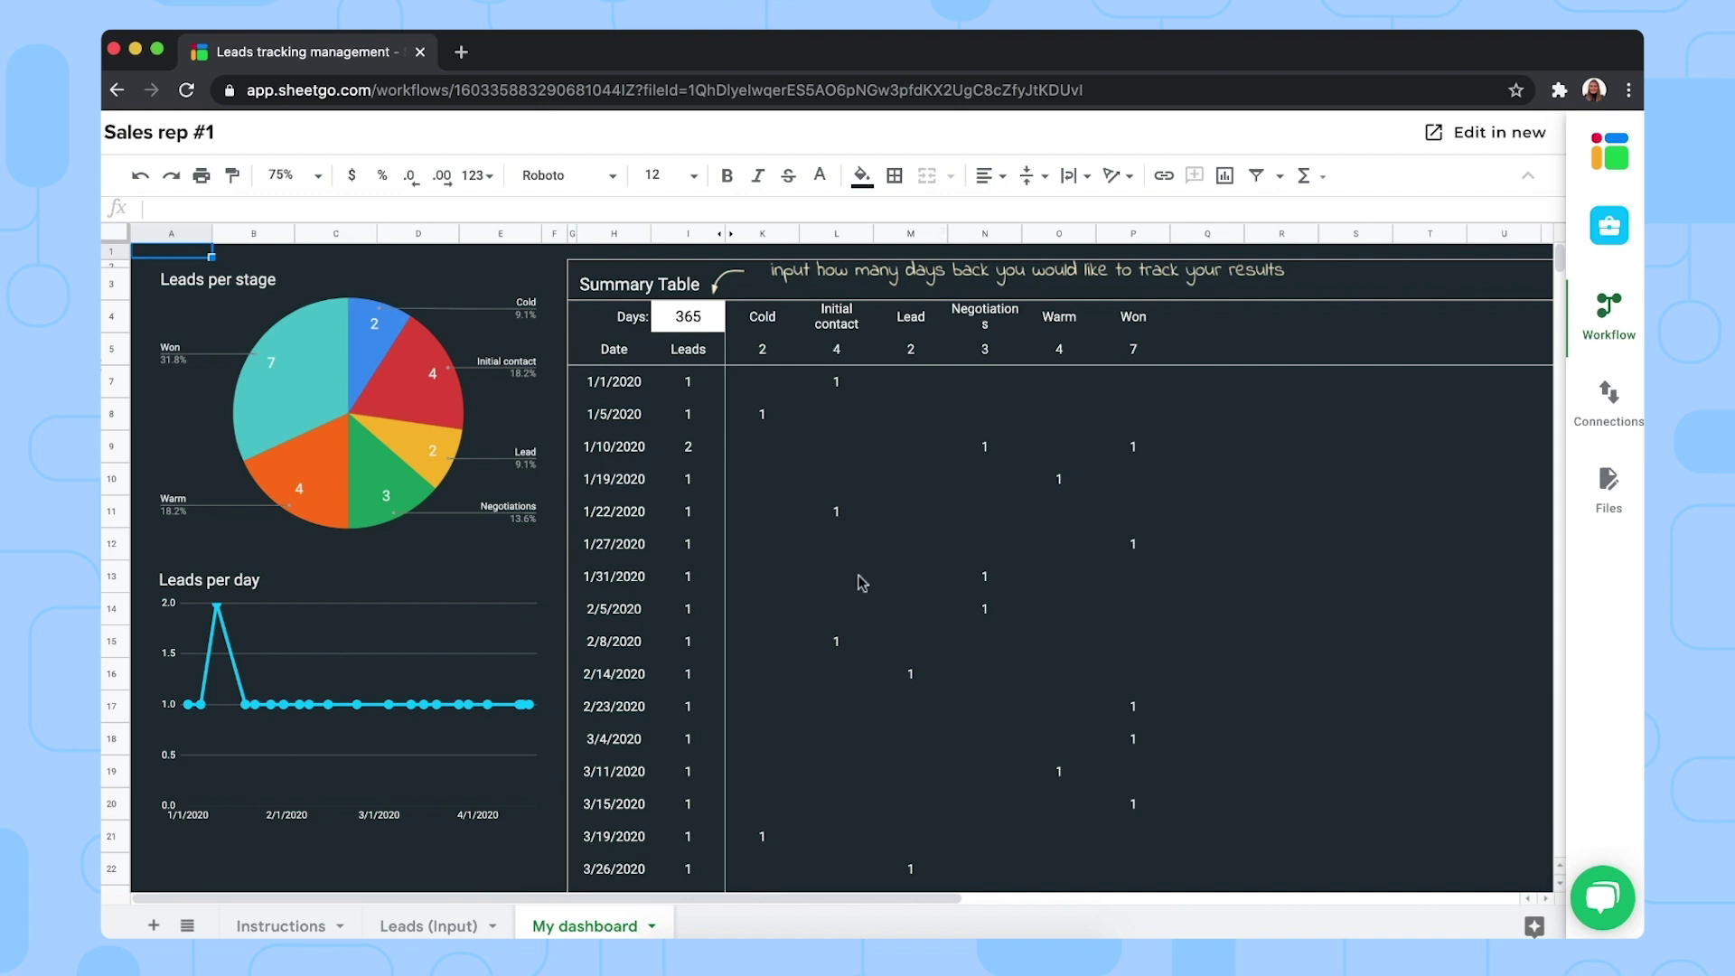
Reopen the workflow panel beside Sales rep #1's dashboard
{"action": "left_click", "coordinate": [1610, 314]}
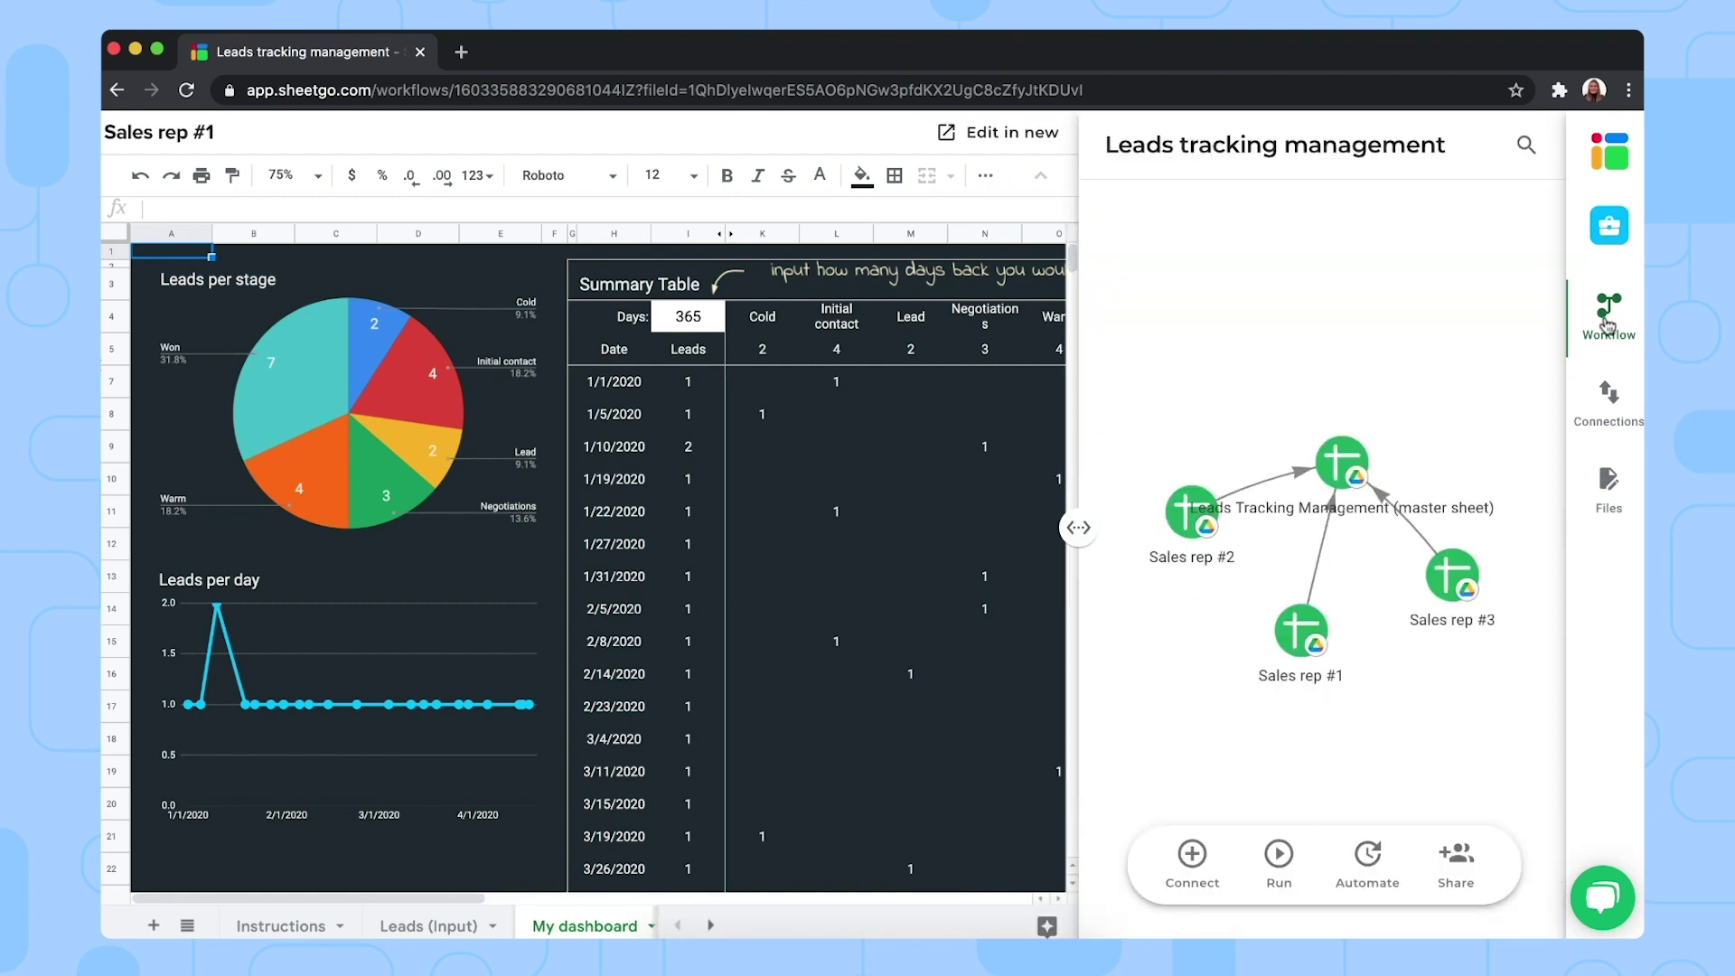